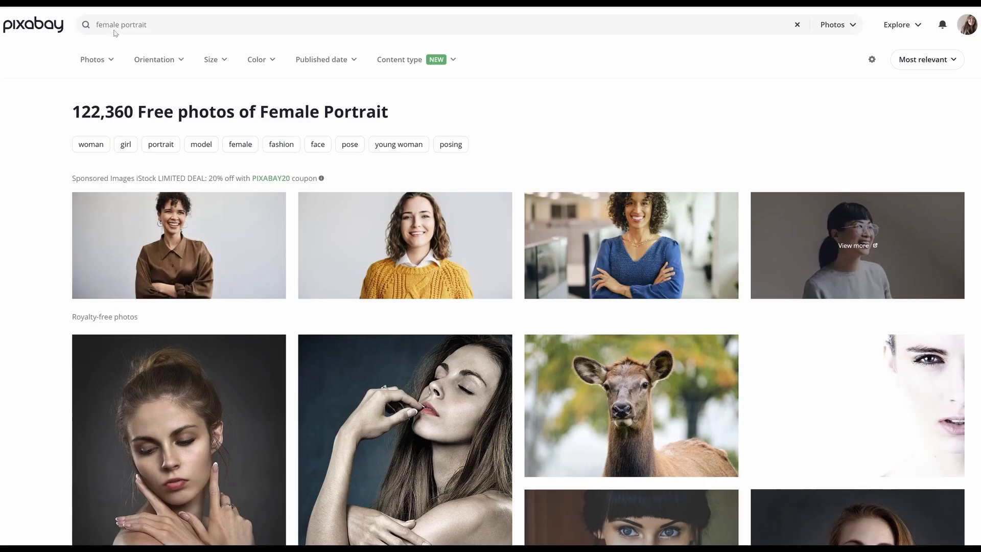
Select the female portrait search words in Pixabay and dismiss the suggestions list
left_click_drag(96, 25, 150, 25)
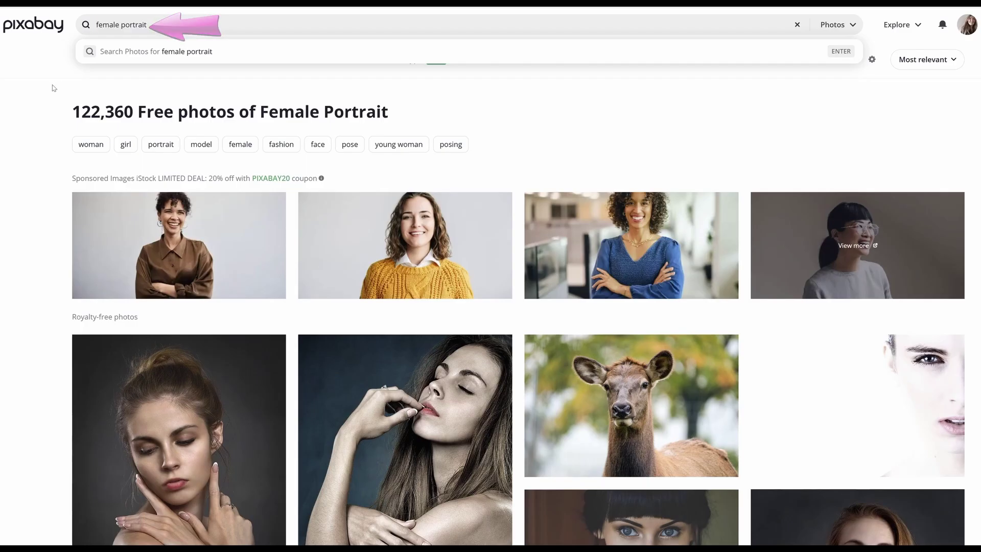
left_click(344, 180)
scroll(362, 191, "down", 2)
scroll(362, 191, "down", 5)
scroll(398, 229, "down", 5)
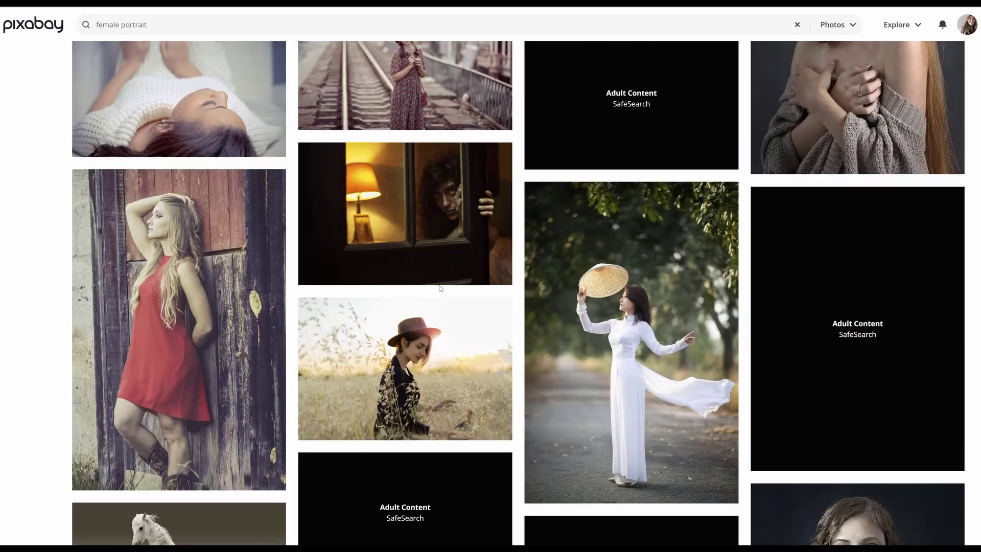
scroll(421, 261, "down", 3)
scroll(438, 284, "down", 2)
scroll(438, 284, "down", 5)
scroll(438, 284, "down", 3)
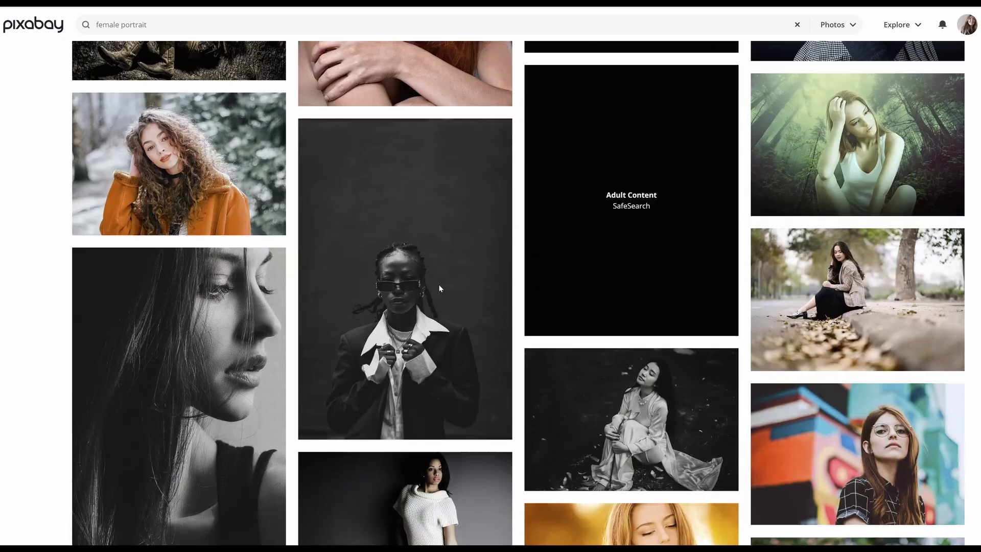
scroll(438, 284, "down", 4)
scroll(438, 284, "down", 4)
scroll(438, 287, "down", 5)
scroll(438, 287, "down", 5)
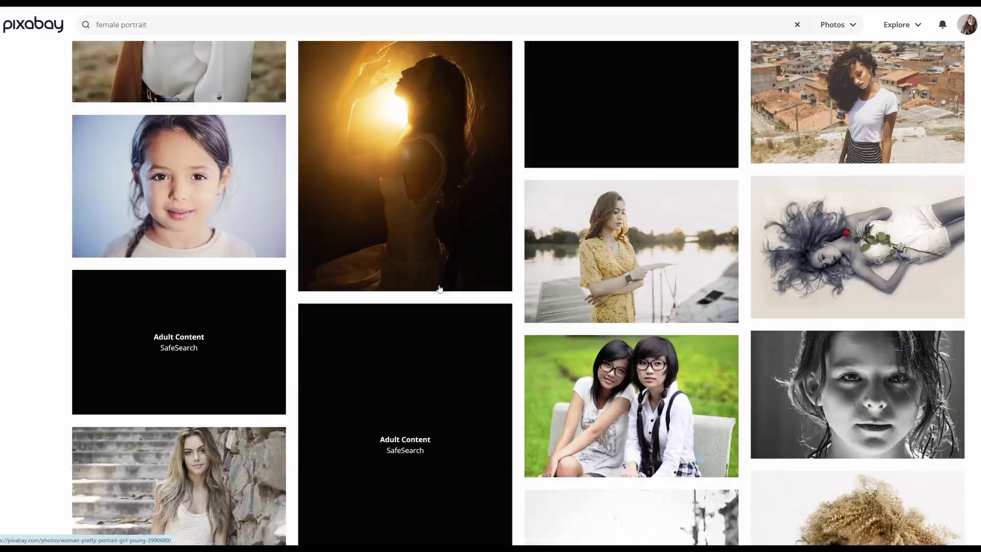
scroll(438, 287, "down", 5)
scroll(439, 287, "down", 3)
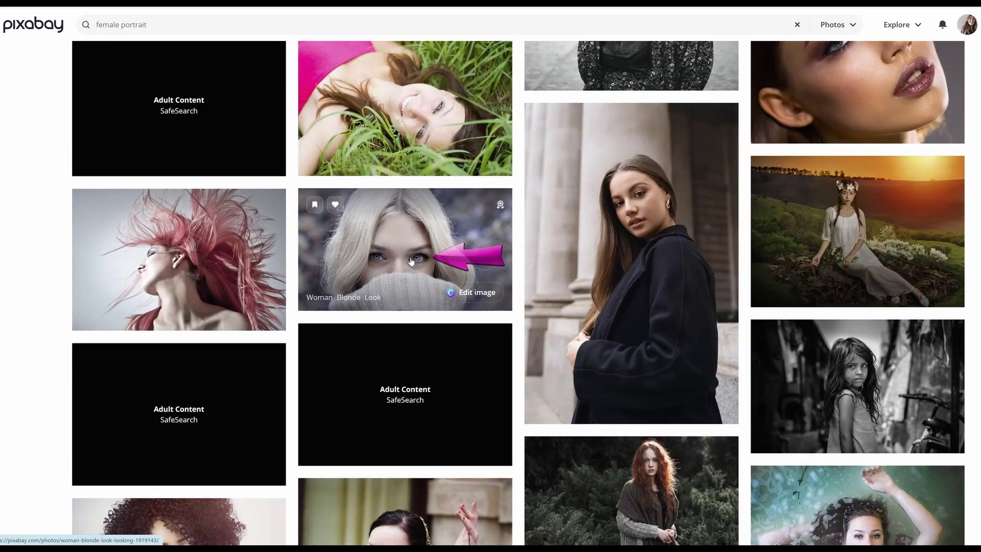
Download the blonde woman photo at 1920×1100 and dismiss the Canva promotion
mouse_move(405, 249)
left_click(397, 253)
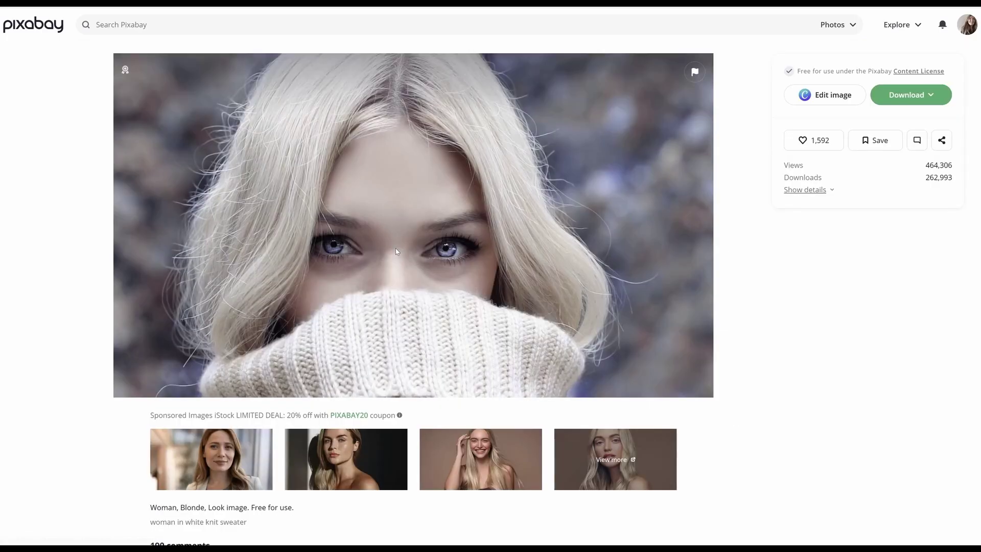
left_click(919, 97)
left_click(797, 171)
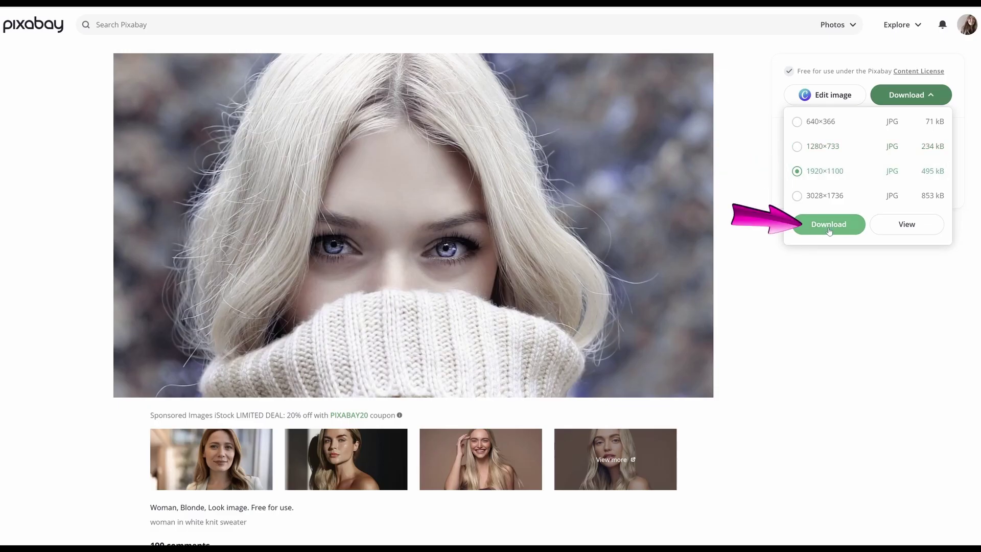
left_click(828, 225)
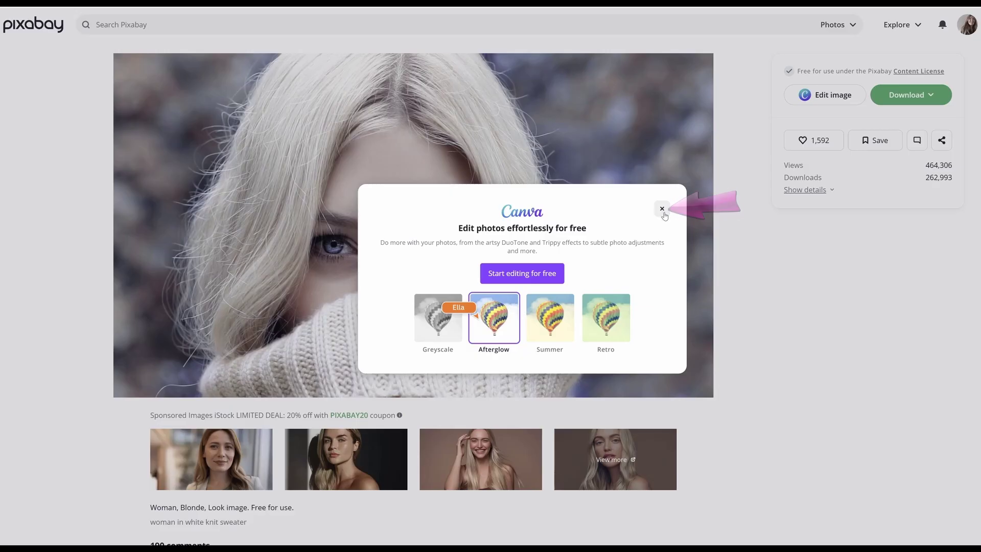
left_click(662, 209)
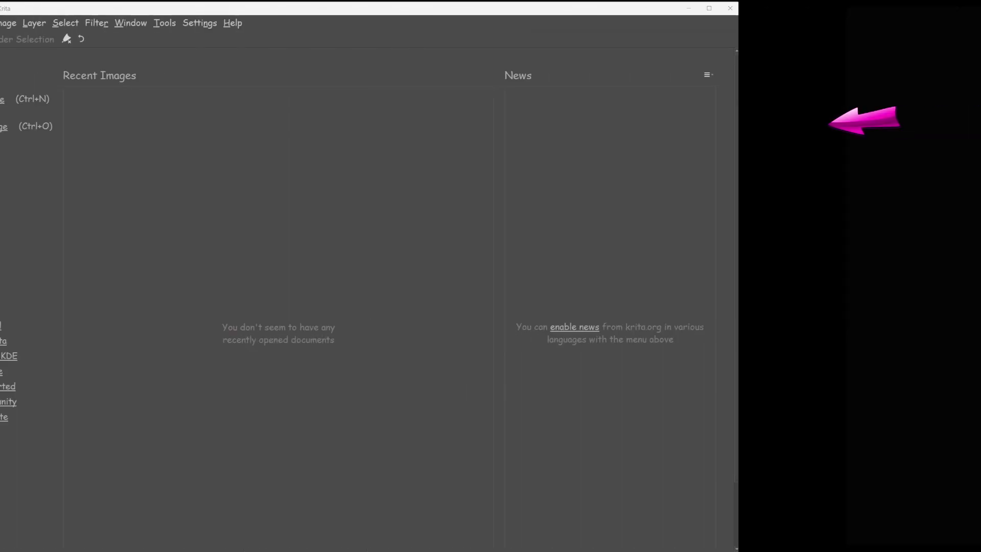
Open woman-1919143_1920.jpg from the Downloads folder in Krita
left_click(145, 126)
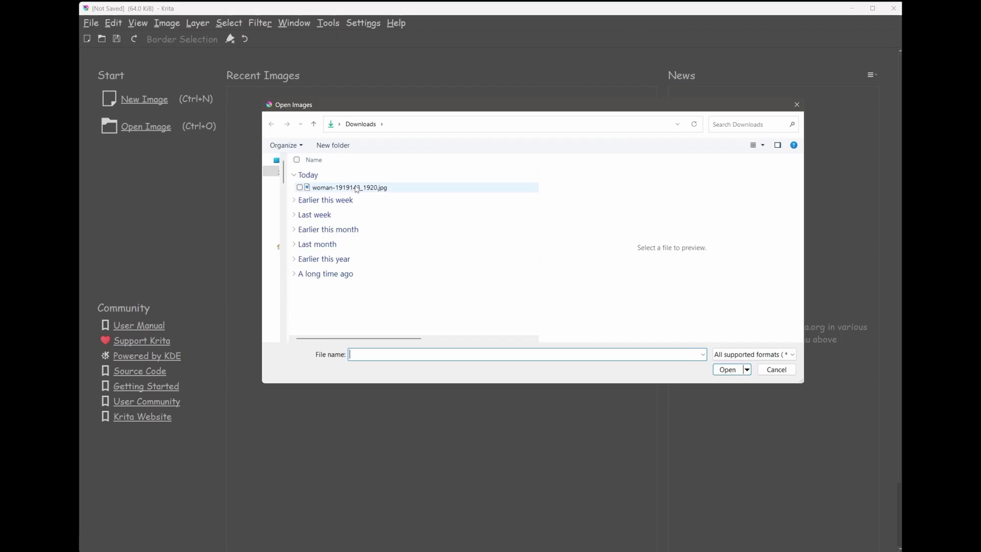
mouse_move(349, 187)
left_click(364, 191)
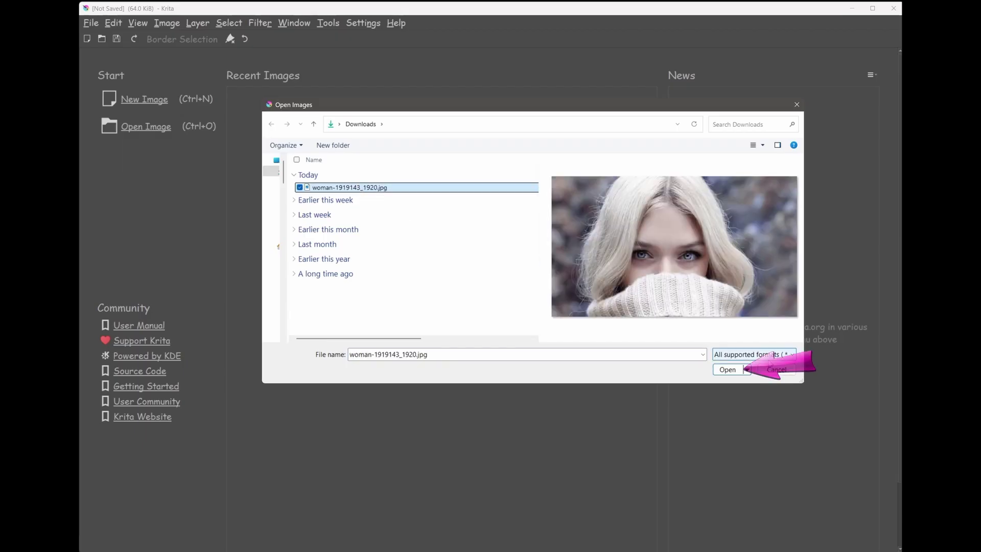
left_click(727, 370)
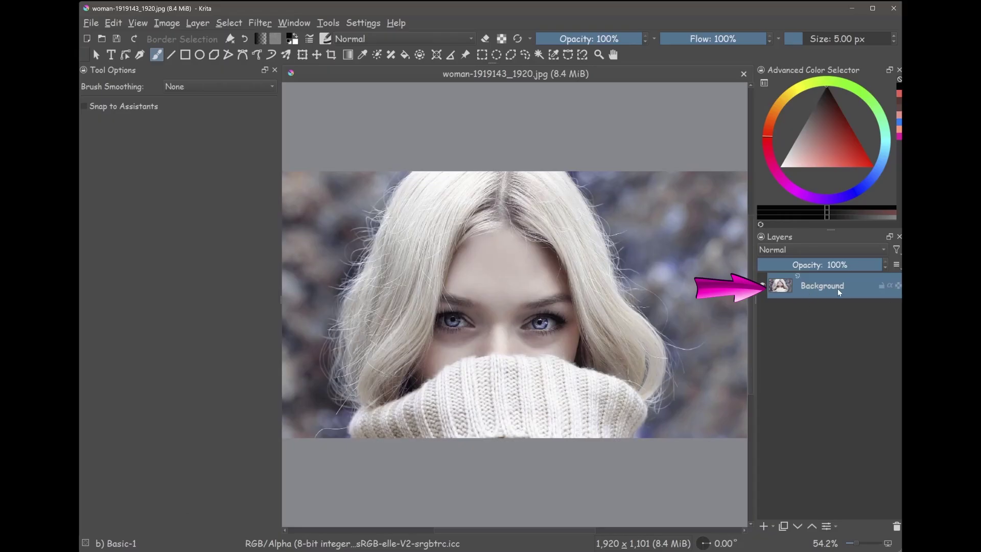
Rename the Background layer to 'portrait' and select the Airbrush linear brush preset
key("F2")
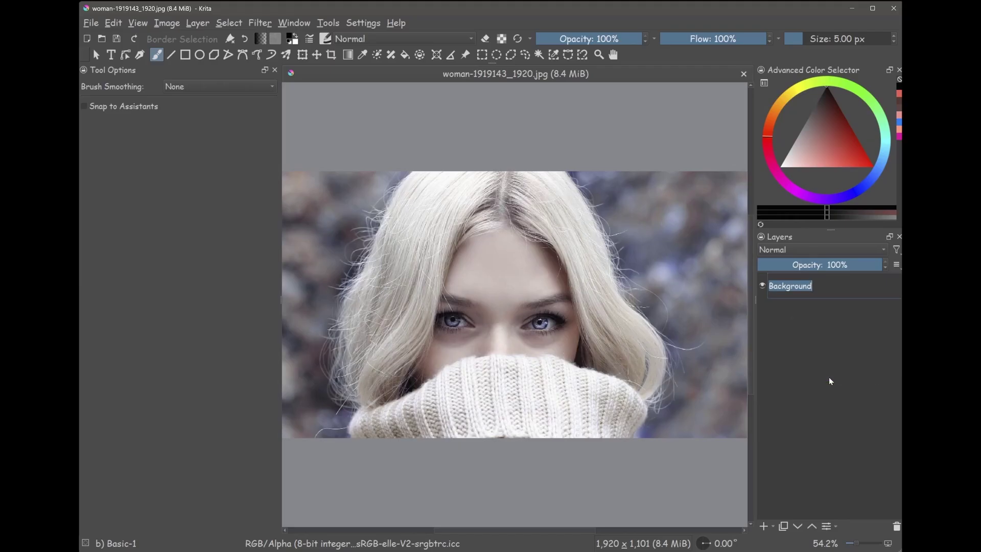
type("portr")
type("ait")
key("Return")
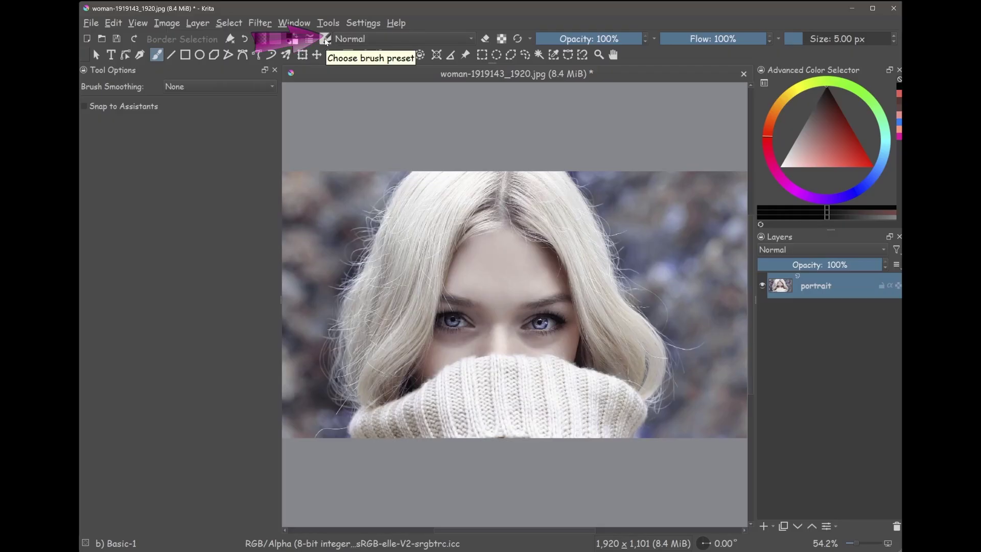
left_click(325, 40)
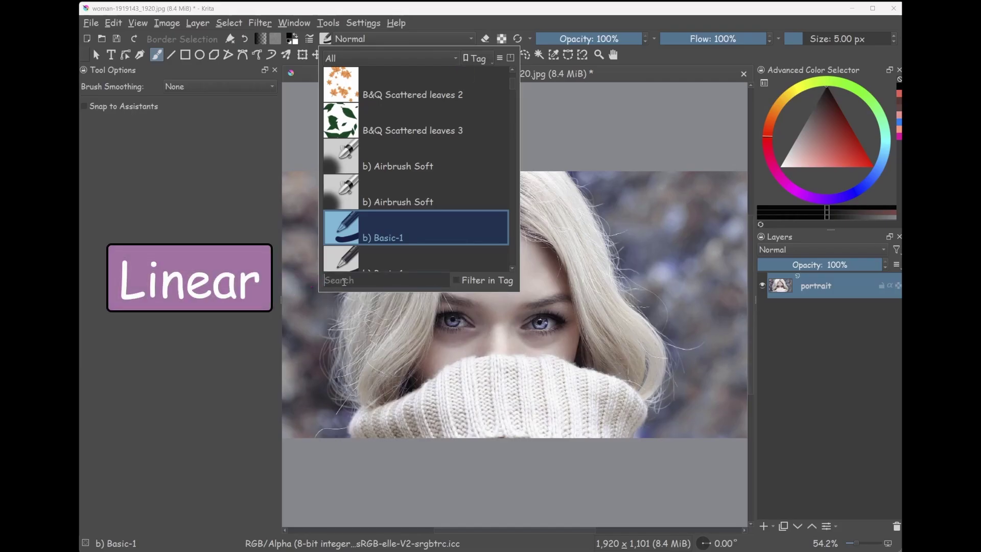
type("linear")
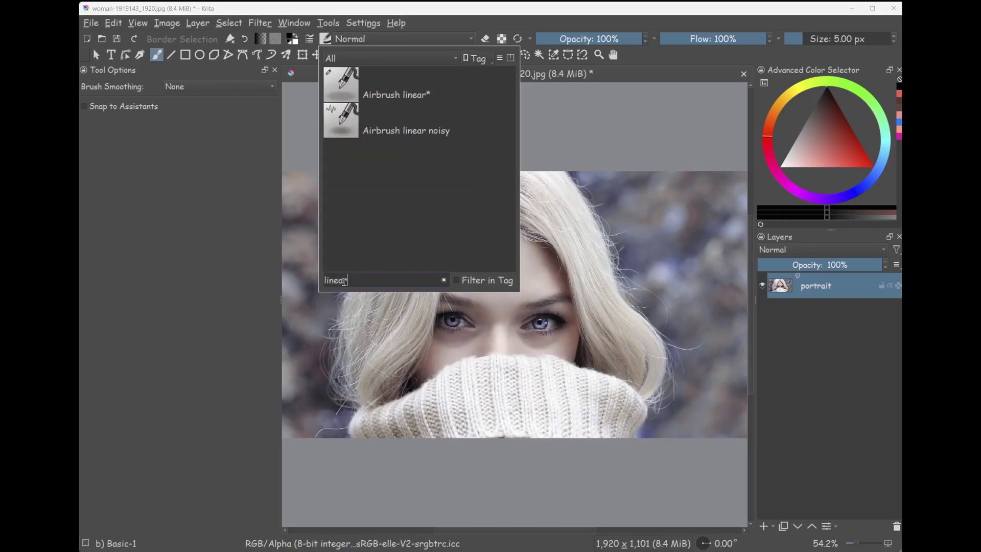
left_click(399, 96)
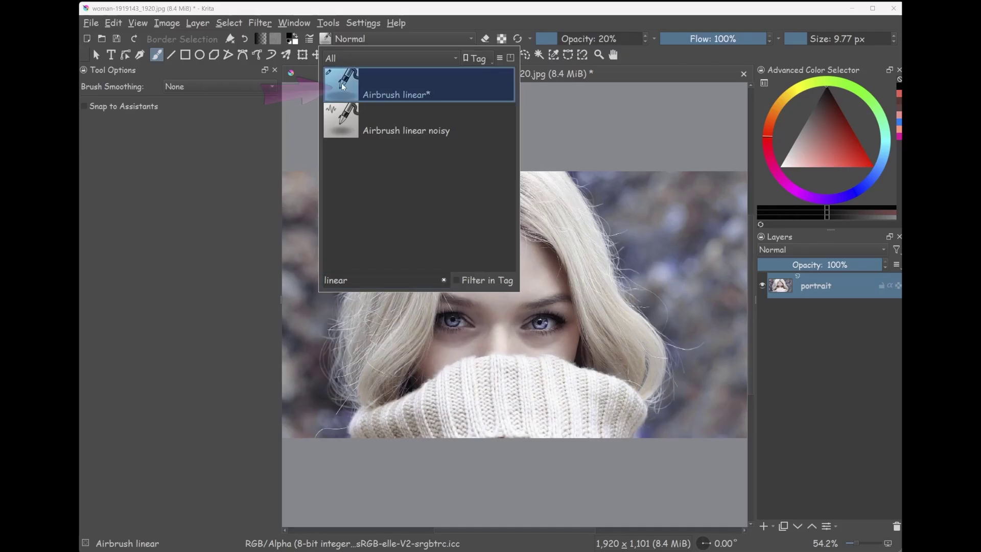
left_click(185, 249)
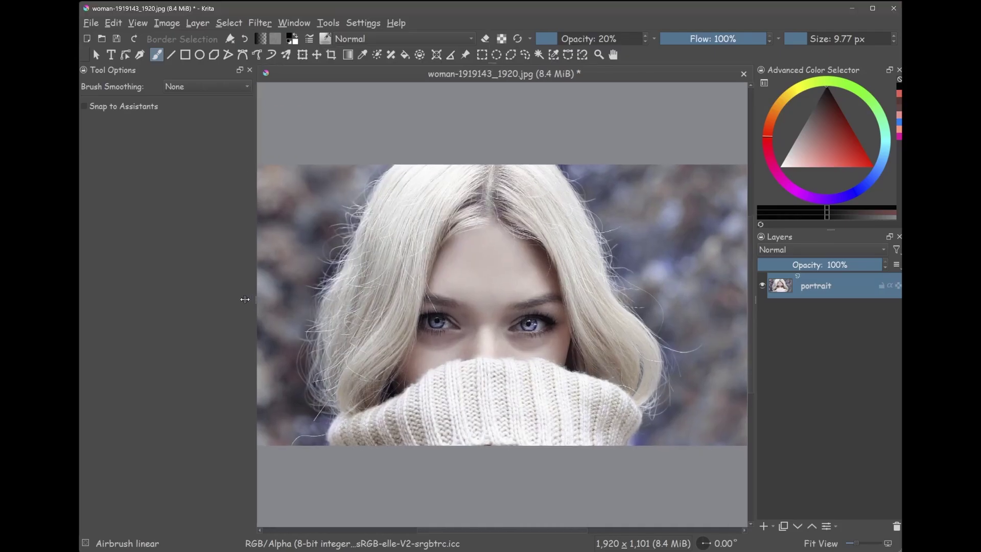
Widen the canvas area, add a paint layer above portrait and name it 'eye color'
mouse_move(282, 298)
left_mouse_down()
mouse_move(142, 299)
mouse_move(152, 300)
left_mouse_up()
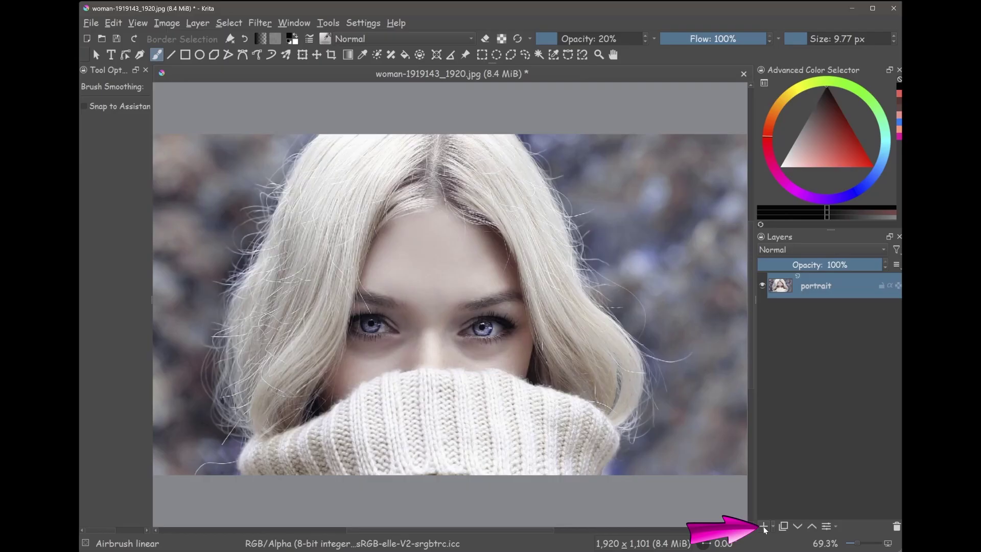
left_click(764, 525)
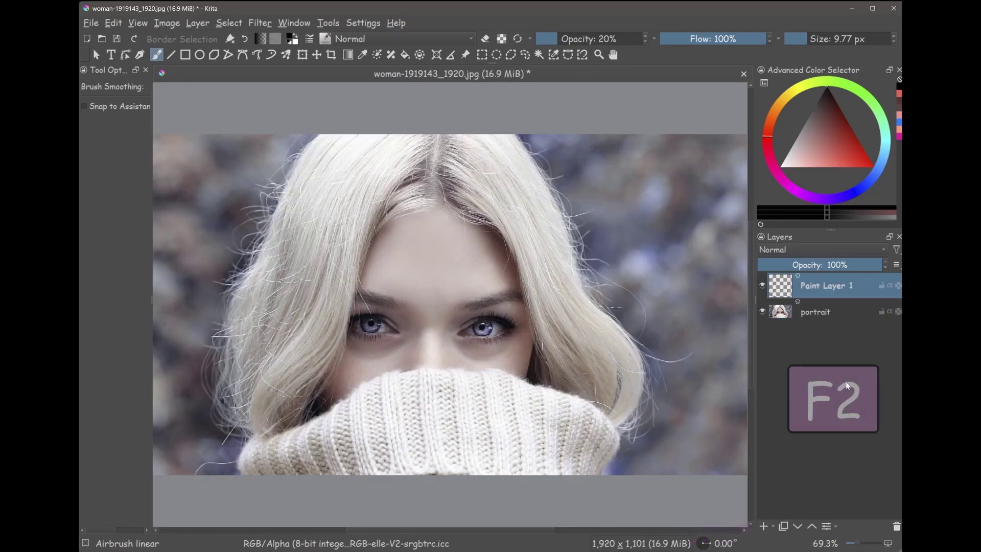
key("F2")
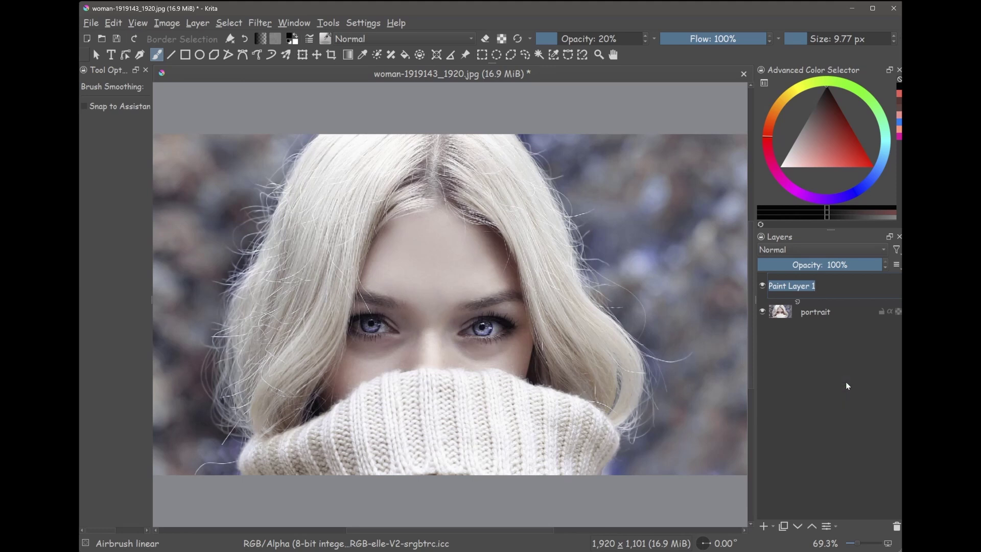
type("eye color")
key("Return")
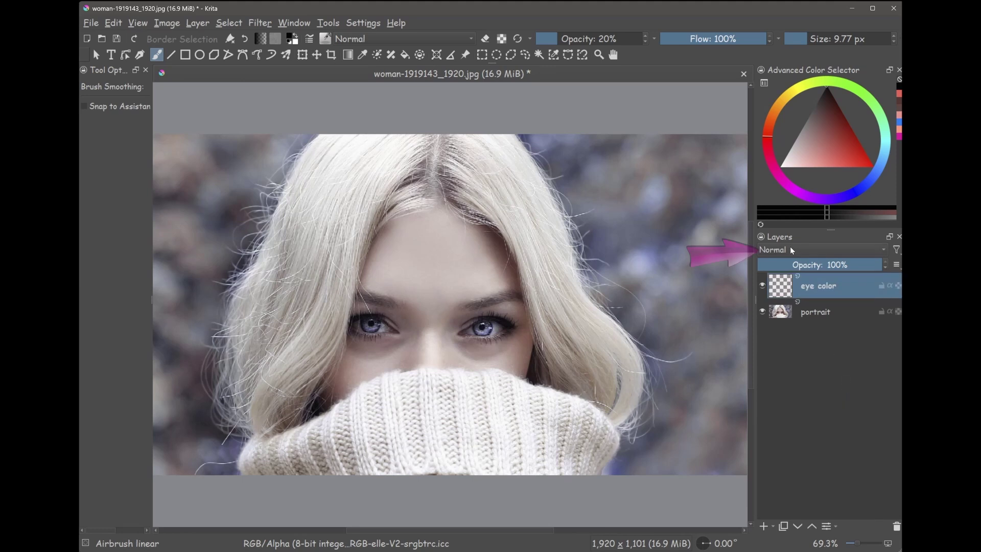
Set the 'eye color' layer to the Color blending mode and pick a dark red
left_click(792, 250)
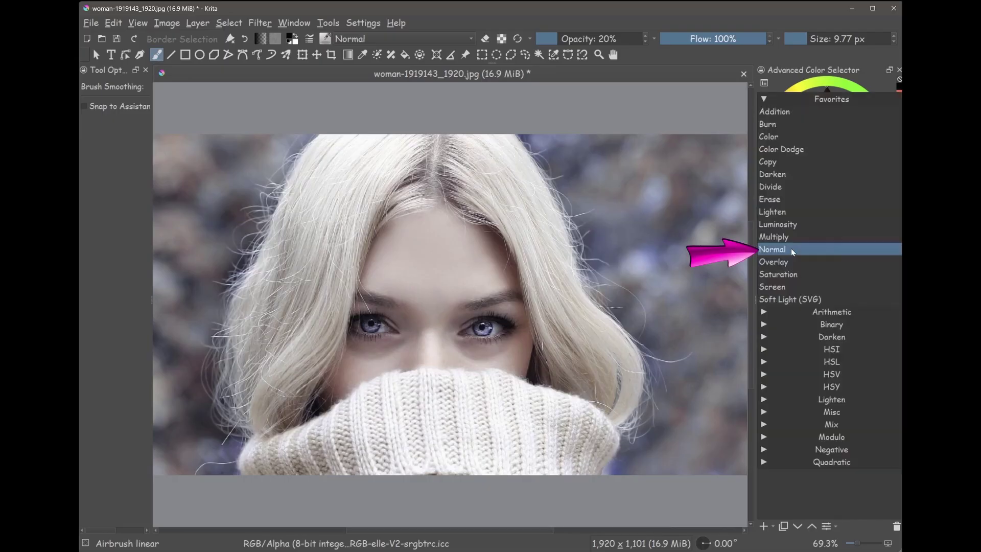
left_click(767, 139)
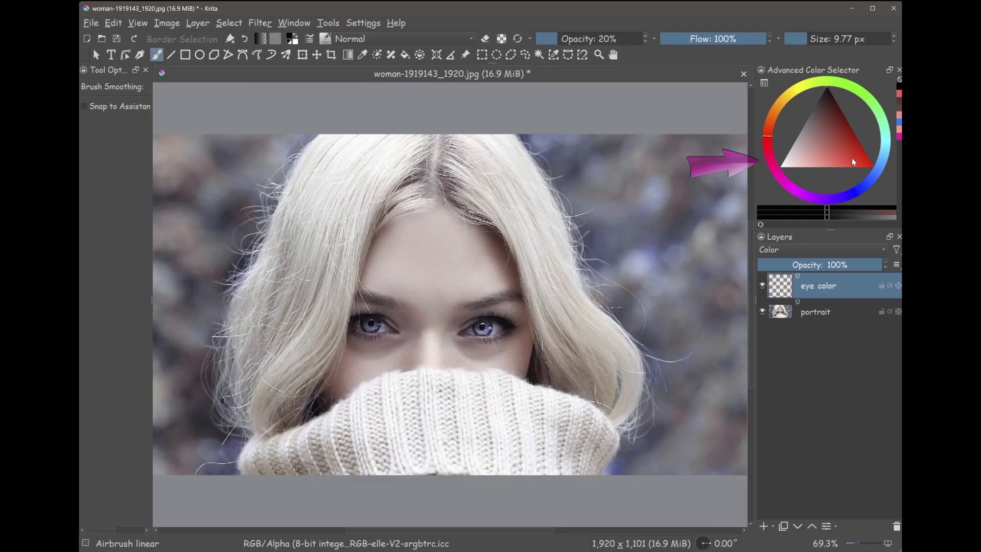
left_click(850, 161)
left_click_drag(852, 161, 848, 145)
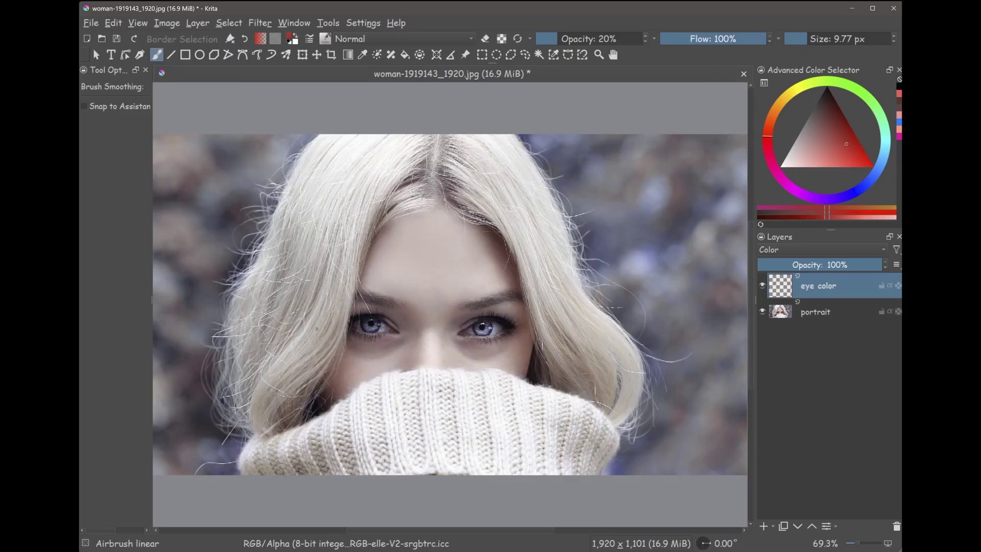
scroll(316, 328, "up", 2)
scroll(338, 327, "up", 1)
scroll(352, 325, "up", 2)
scroll(372, 324, "up", 2)
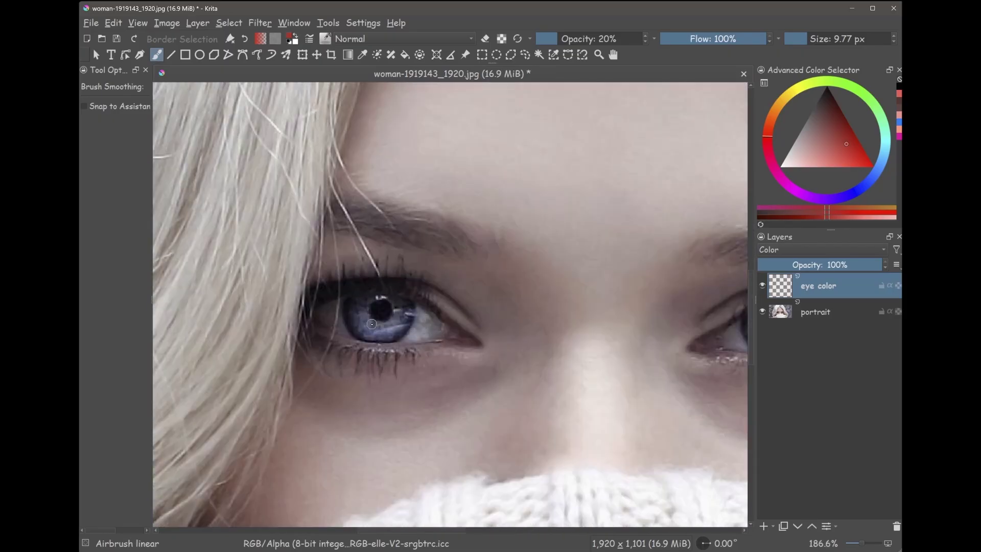
scroll(372, 325, "up", 2)
scroll(371, 324, "up", 1)
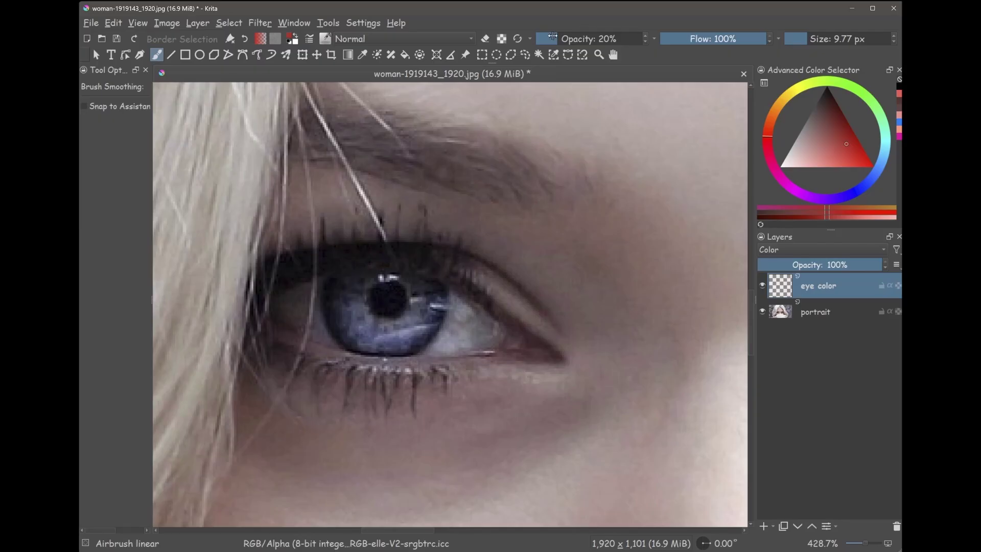
Raise brush opacity to 90% and size to about 59 px, then paint both irises red
left_click_drag(552, 39, 642, 38)
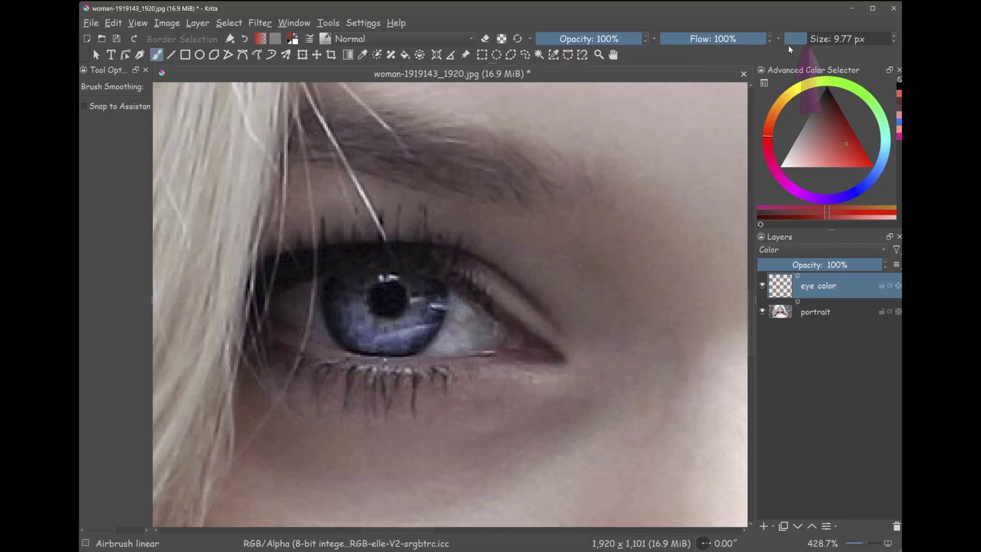
left_click_drag(797, 38, 827, 38)
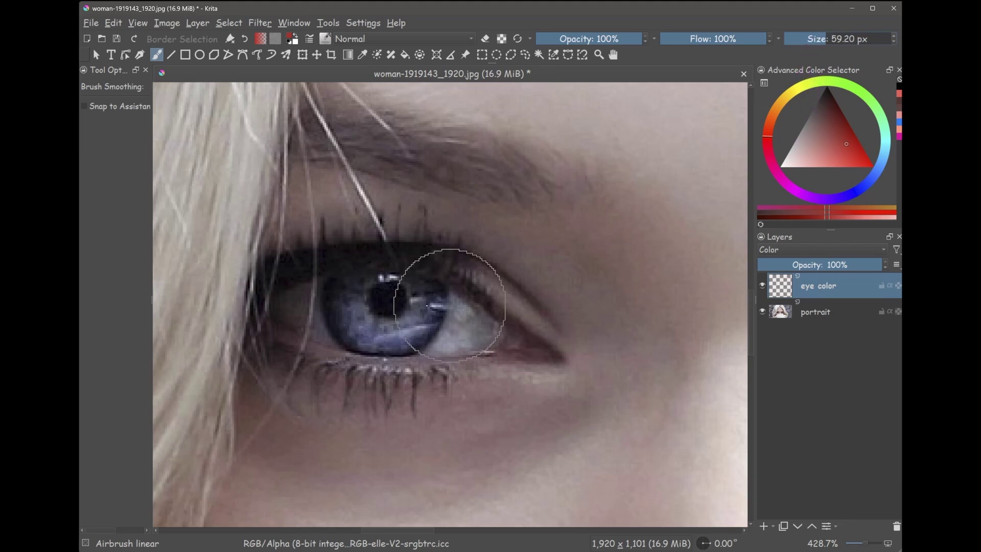
mouse_move(406, 291)
left_mouse_down()
mouse_move(360, 310)
mouse_move(398, 323)
mouse_move(383, 329)
mouse_move(414, 299)
mouse_move(451, 291)
mouse_move(429, 314)
mouse_move(468, 322)
left_mouse_up()
scroll(445, 291, "down", 2)
scroll(479, 286, "down", 2)
scroll(480, 291, "up", 2)
scroll(429, 298, "up", 2)
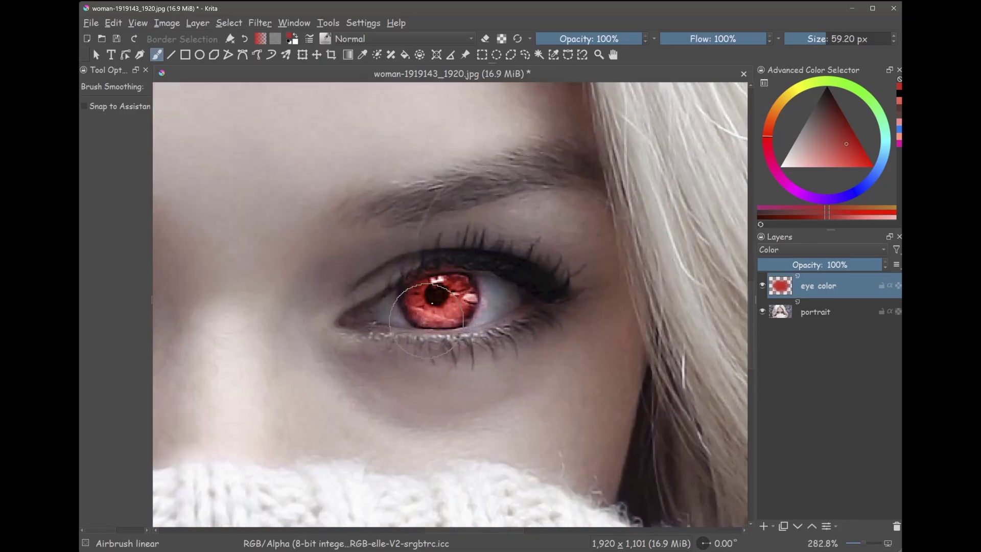
left_click_drag(429, 253, 475, 307)
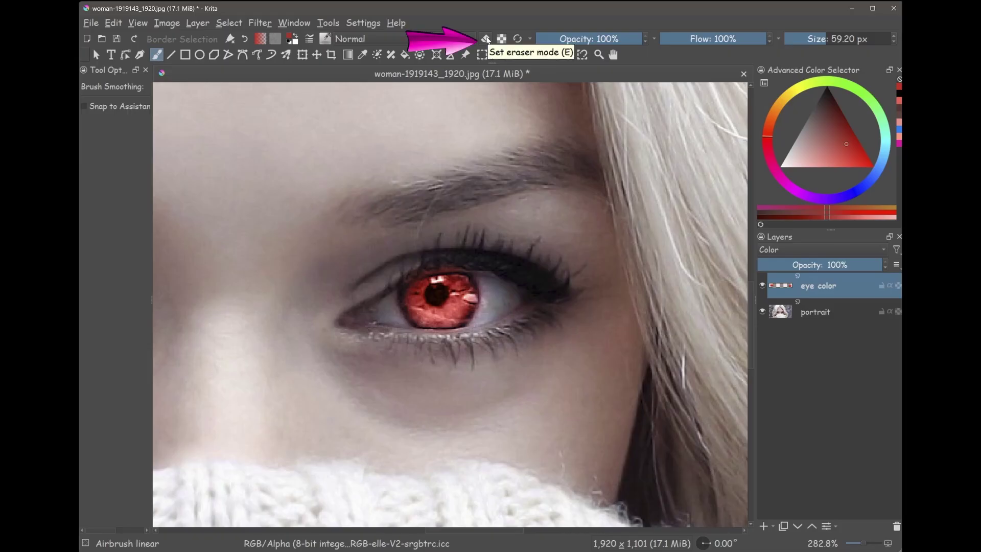
Erase stray red paint around both eyes with a small eraser brush
left_click(486, 38)
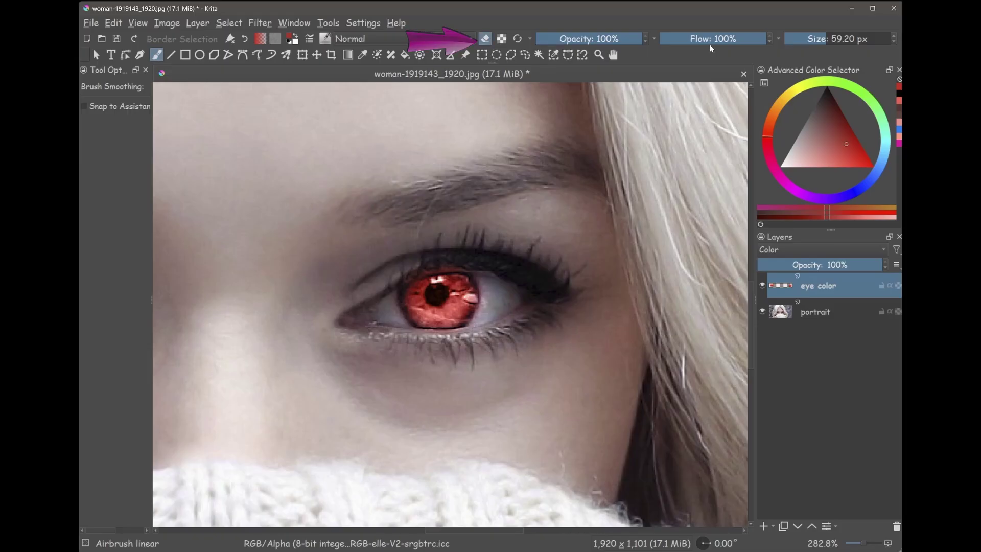
left_click_drag(842, 38, 794, 38)
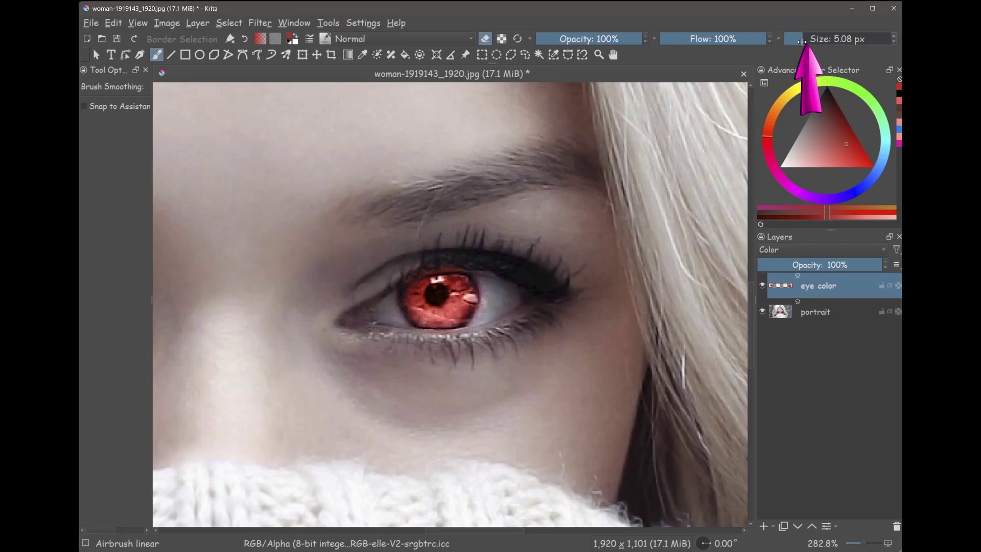
scroll(411, 276, "up", 1)
scroll(410, 276, "up", 1)
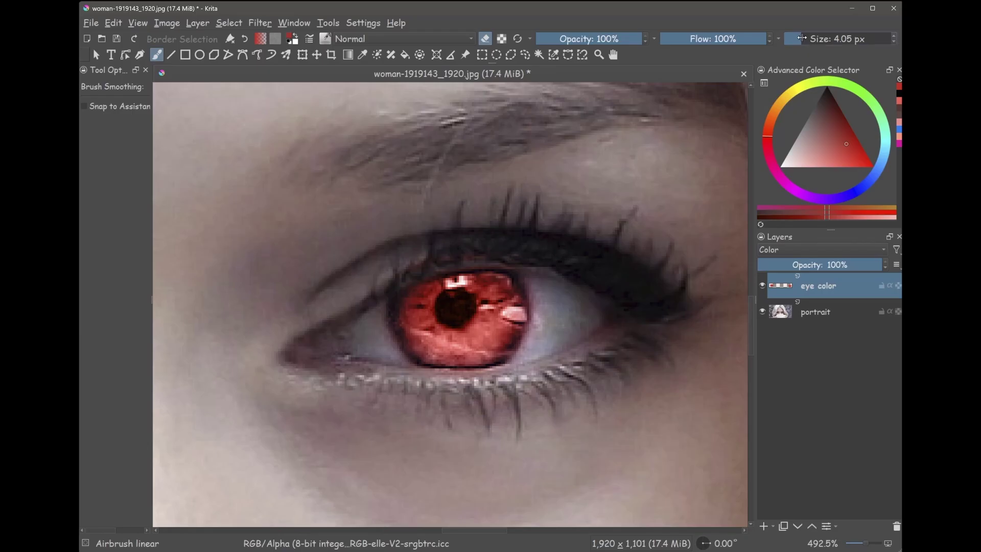
left_click_drag(396, 290, 415, 268)
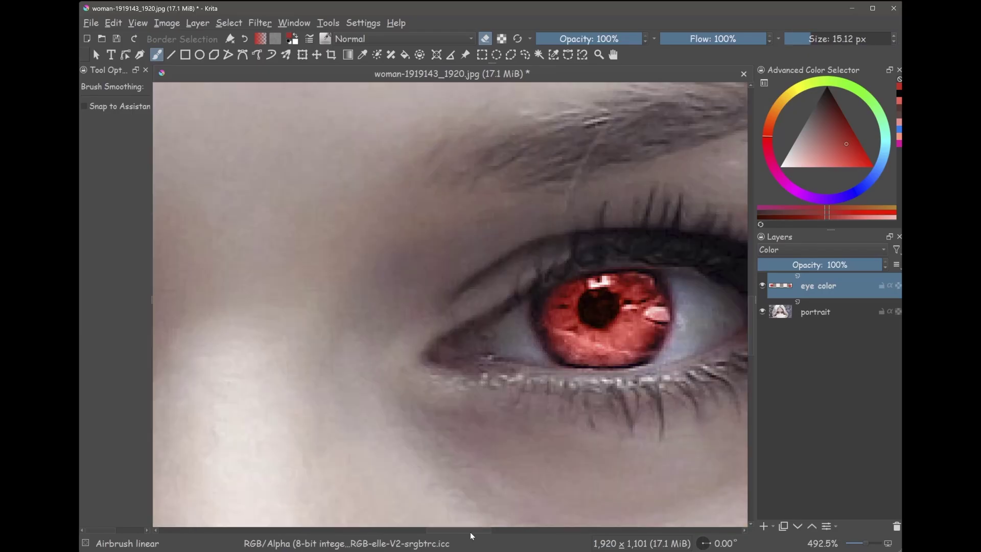
left_click_drag(497, 287, 322, 322)
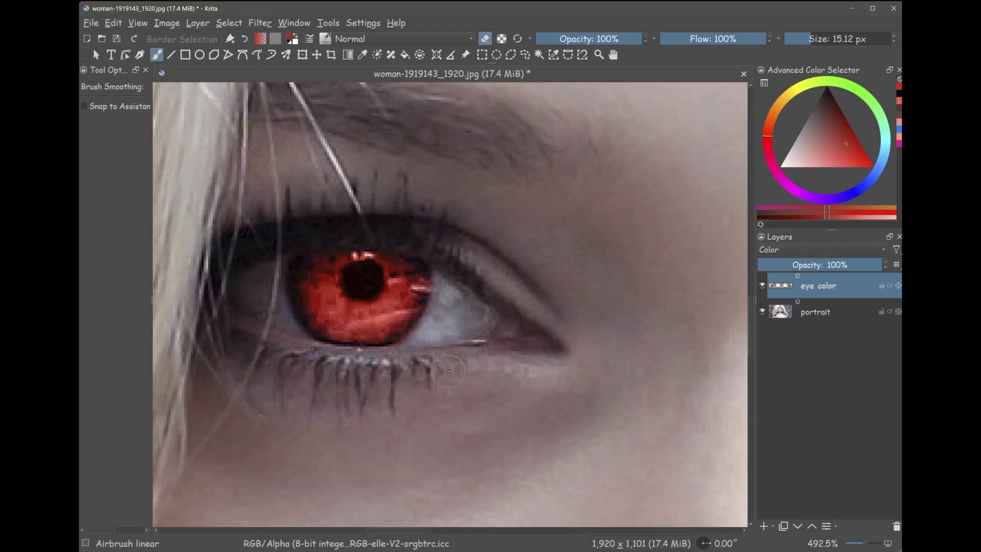
scroll(254, 330, "down", 8)
mouse_move(536, 229)
left_mouse_down()
mouse_move(596, 279)
mouse_move(462, 282)
left_mouse_up()
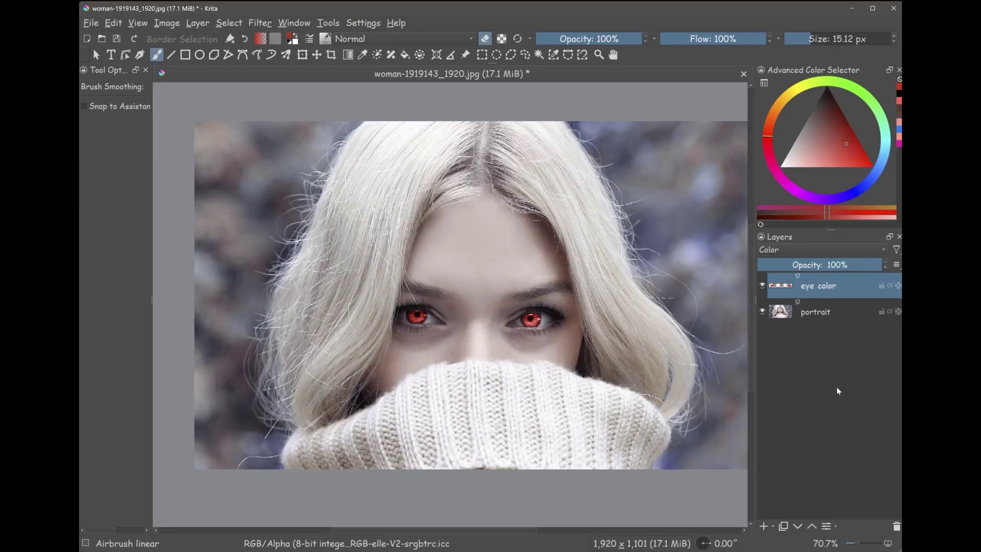
In HSV/HSL Adjustment (Ctrl+U), set Hue to -60 and tune saturation and lightness
key("ctrl+u")
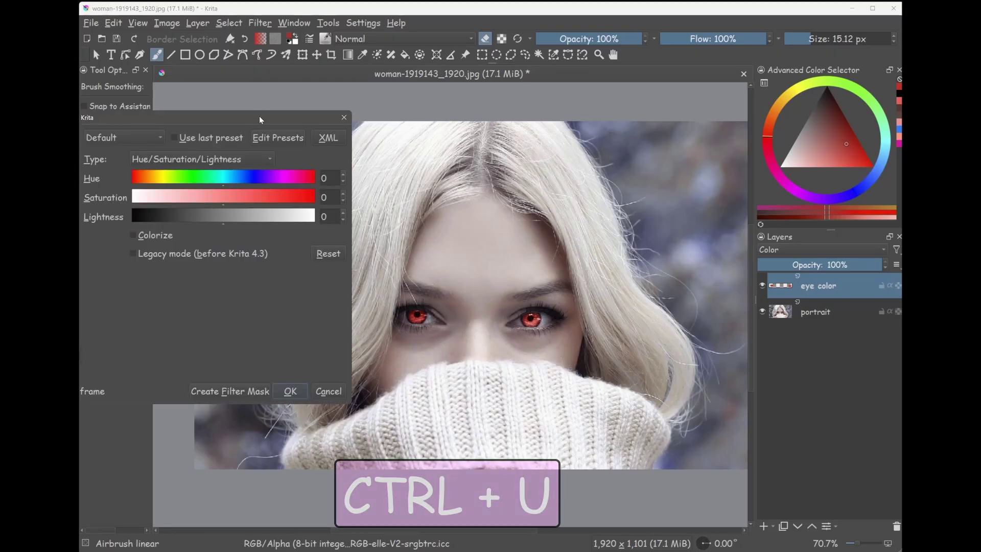
mouse_move(261, 119)
left_mouse_down()
mouse_move(309, 212)
mouse_move(680, 54)
mouse_move(685, 40)
left_mouse_up()
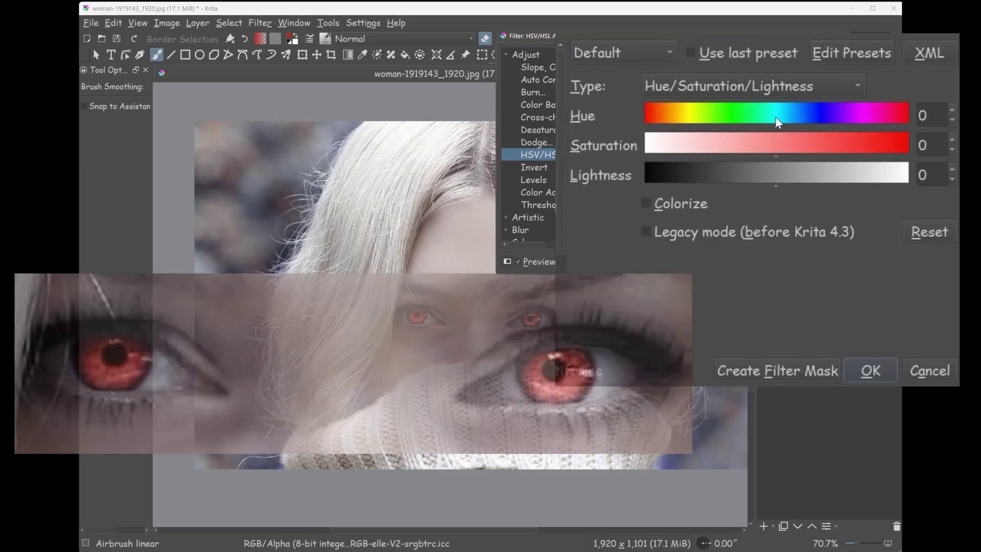
left_click_drag(727, 96, 717, 96)
mouse_move(765, 119)
left_mouse_down()
mouse_move(636, 127)
mouse_move(802, 129)
mouse_move(737, 135)
left_mouse_up()
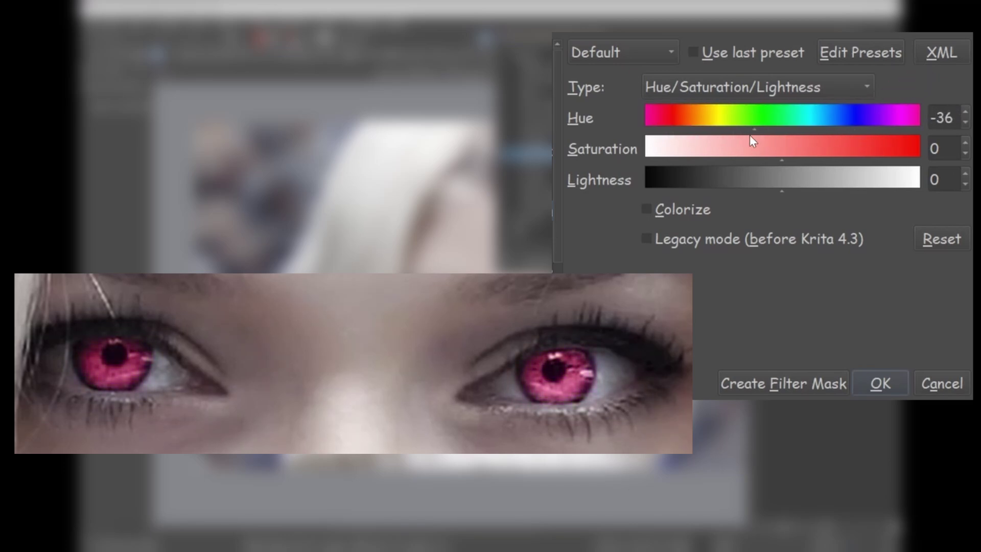
left_click_drag(780, 155, 840, 147)
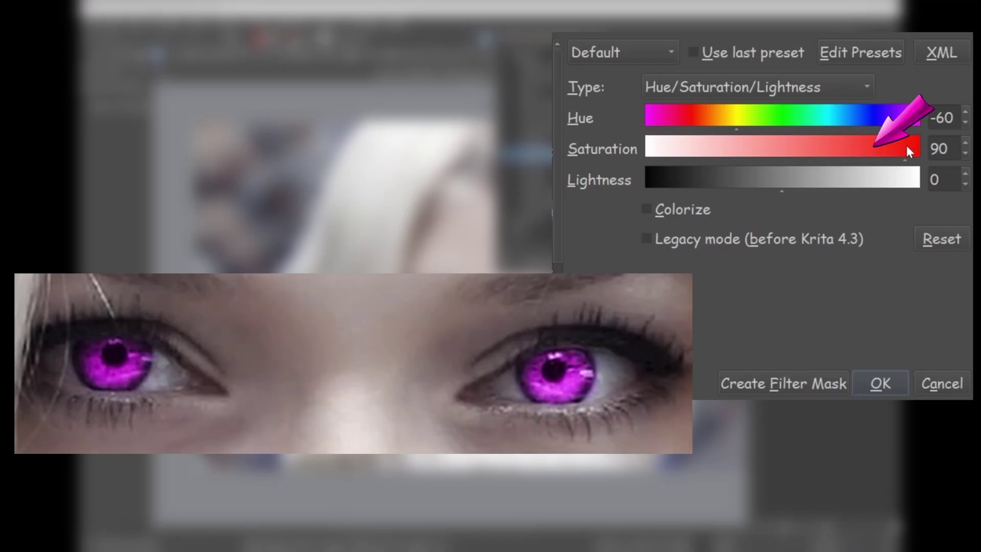
left_click_drag(905, 149, 770, 151)
left_click_drag(669, 157, 732, 153)
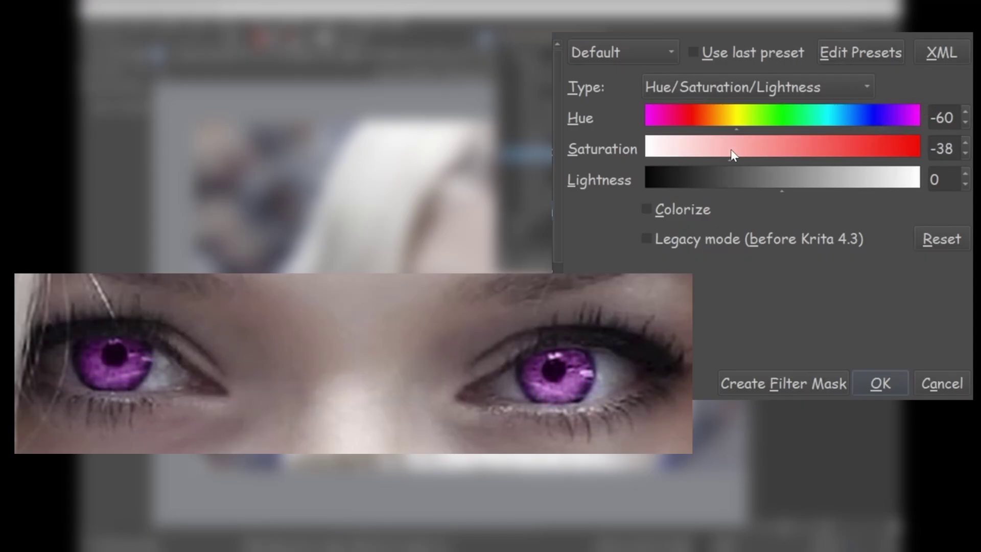
left_click_drag(781, 185, 859, 180)
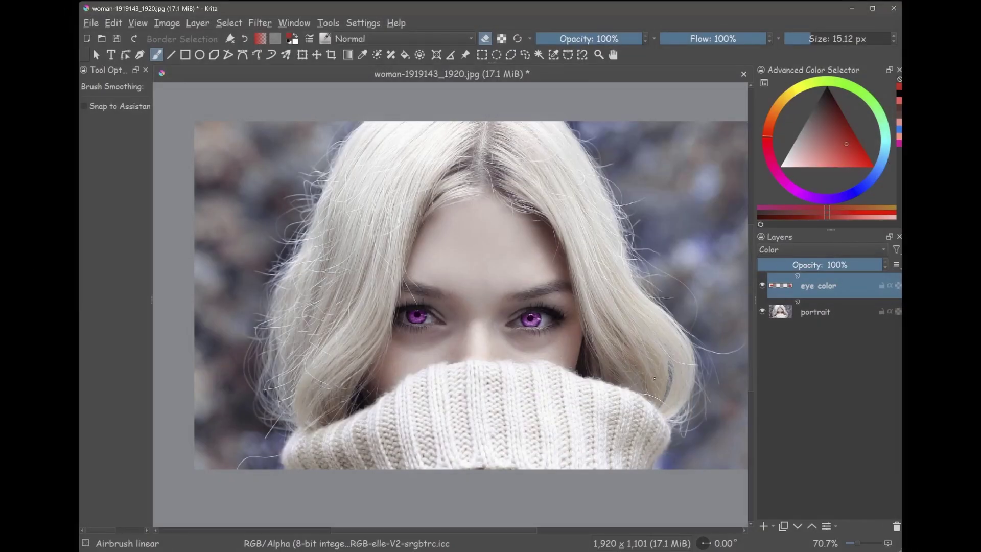
Drag the 'eye color' layer's Opacity slider in the Layers docker to 63%
left_click(861, 264)
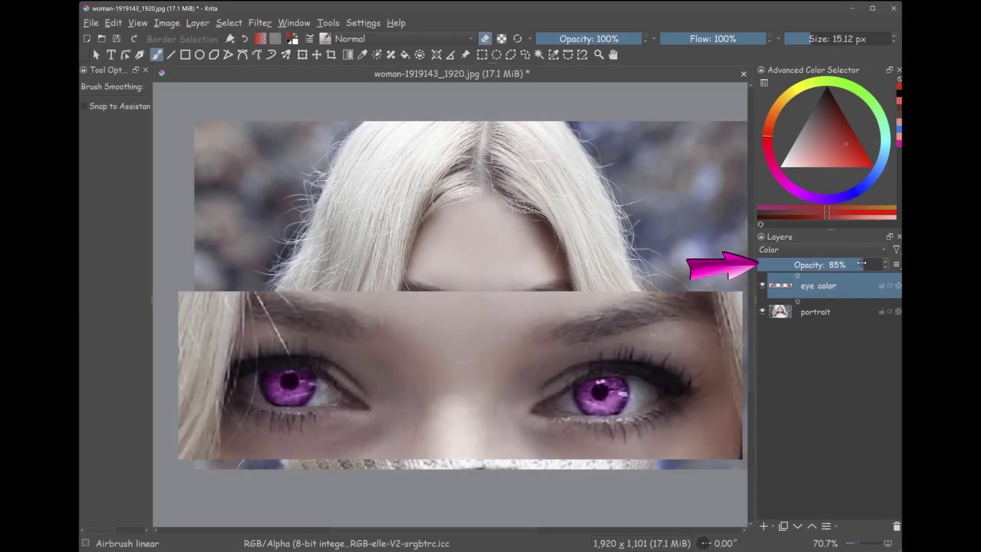
left_click_drag(861, 264, 850, 263)
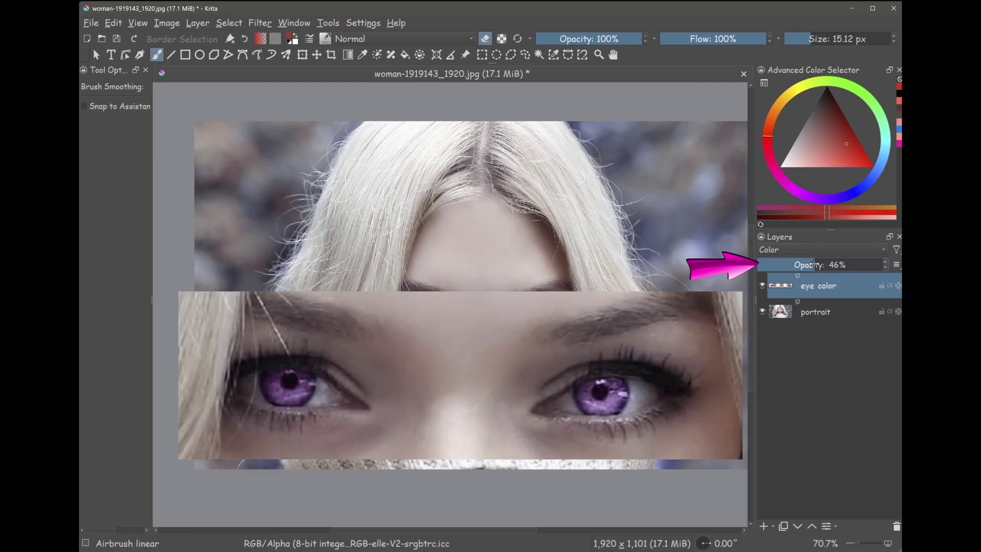
left_click_drag(831, 264, 835, 264)
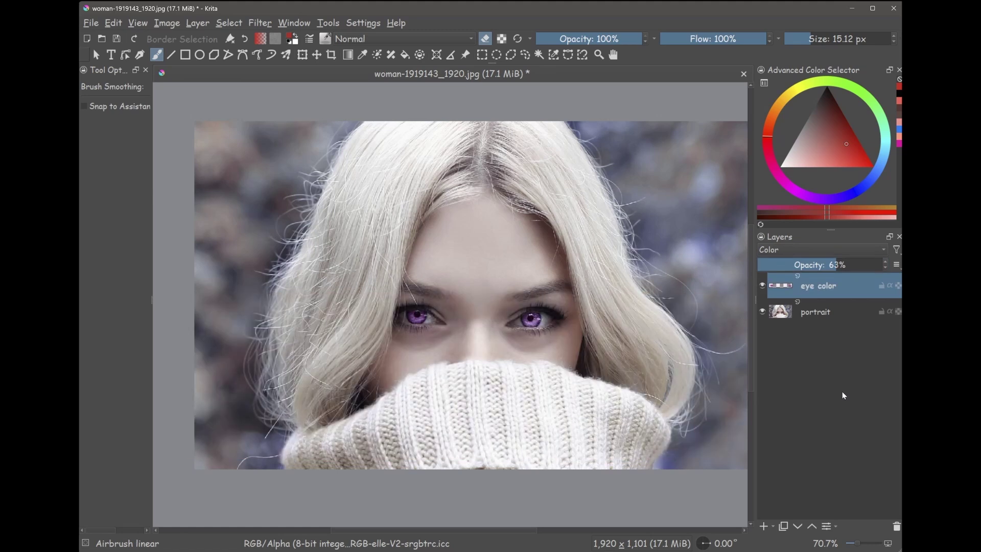
key("ctrl+m")
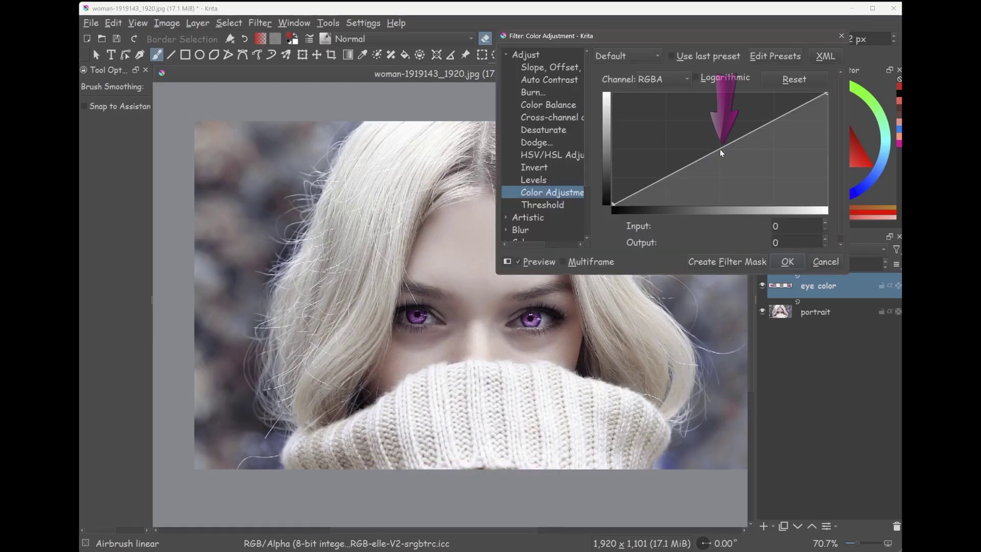
left_click(721, 151)
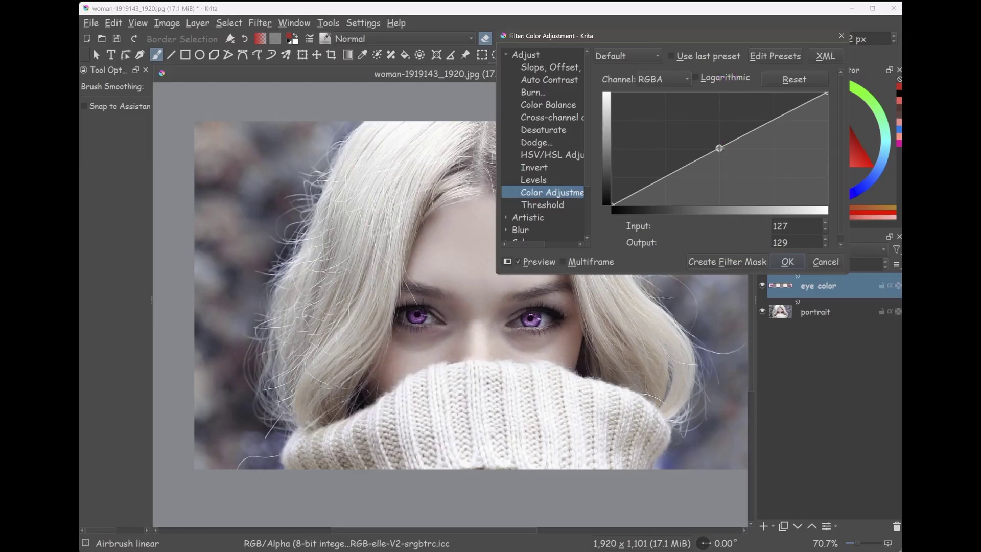
mouse_move(720, 150)
left_mouse_down()
mouse_move(767, 165)
mouse_move(693, 114)
left_mouse_up()
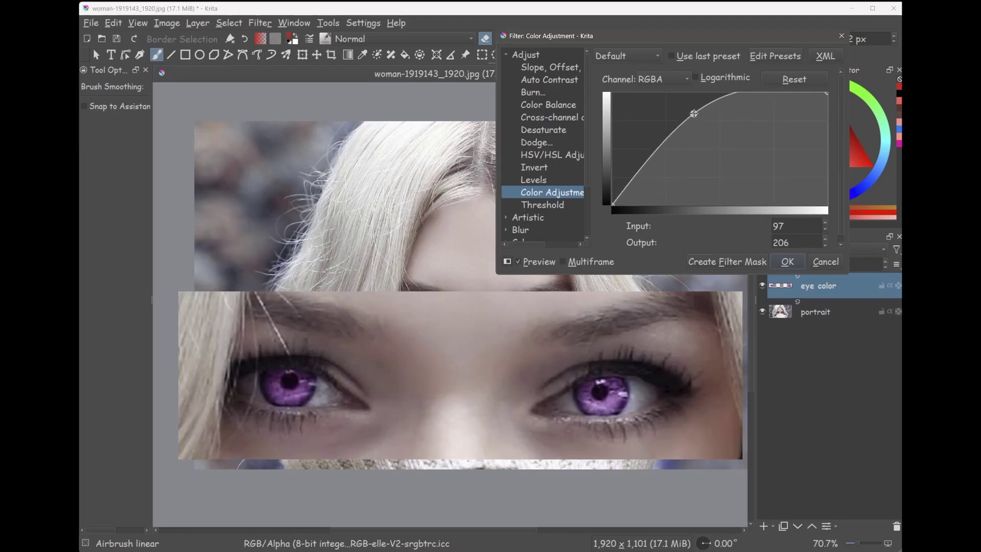
left_click_drag(693, 114, 719, 149)
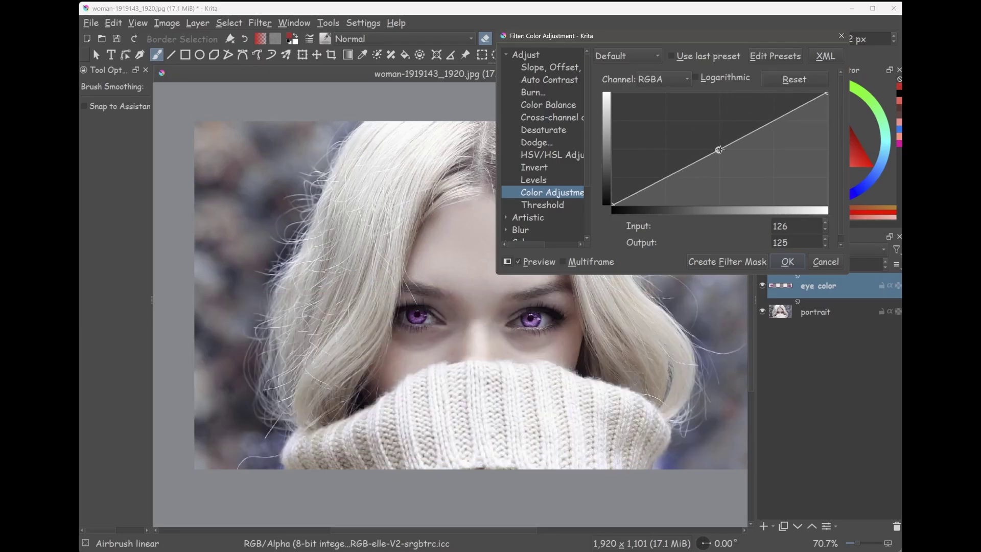
left_click(787, 262)
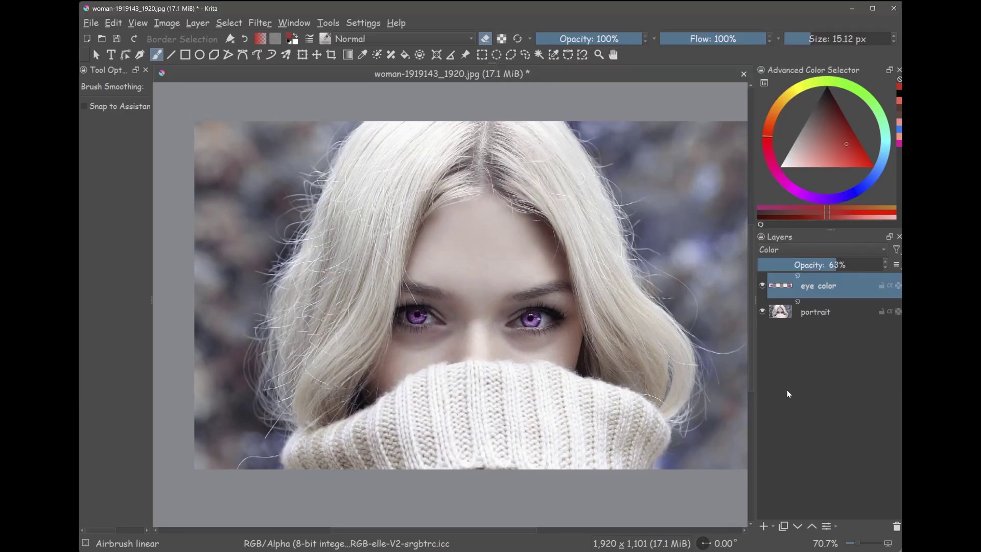
Shift the 'eye color' layer's hue to 59, then hide the layer to compare with the originals
key("ctrl+u")
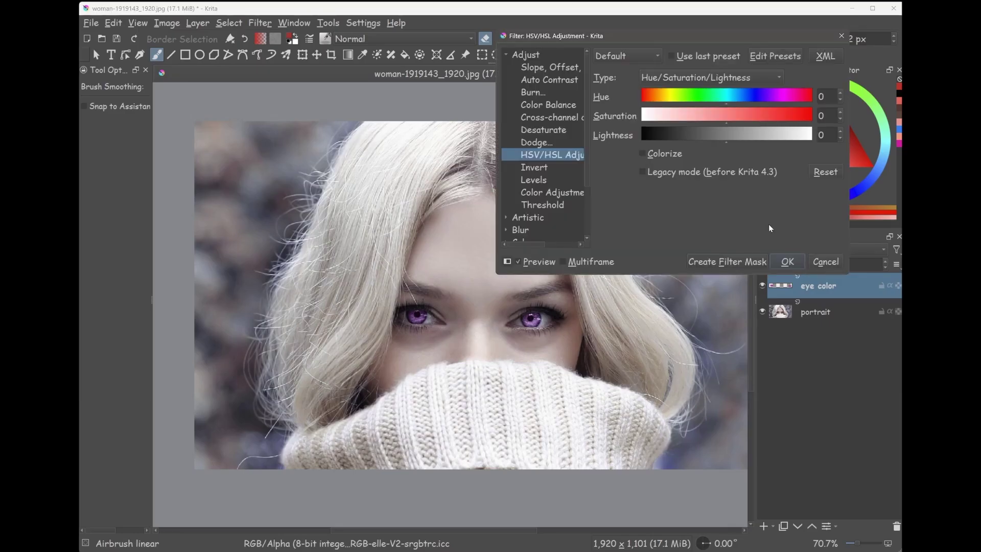
left_click_drag(727, 95, 757, 98)
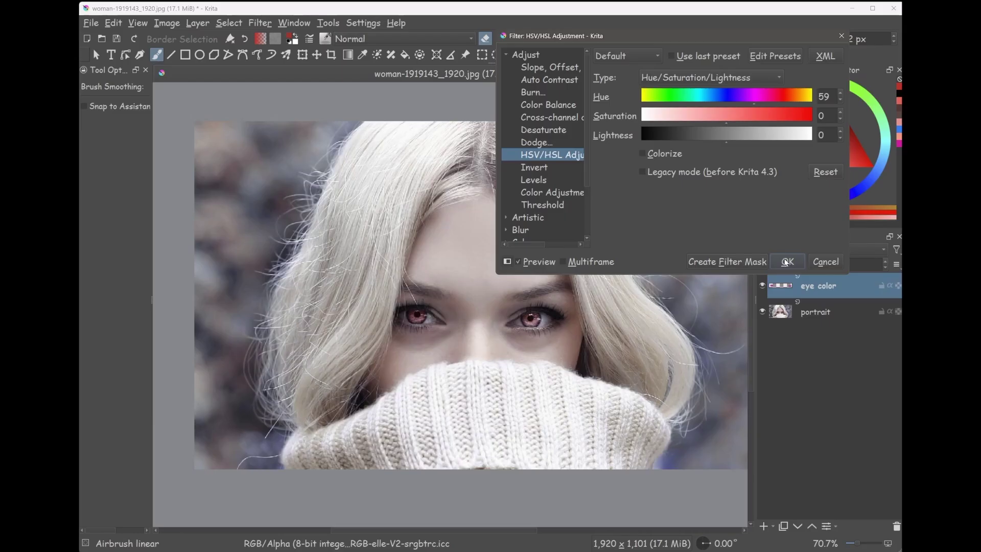
left_click(788, 261)
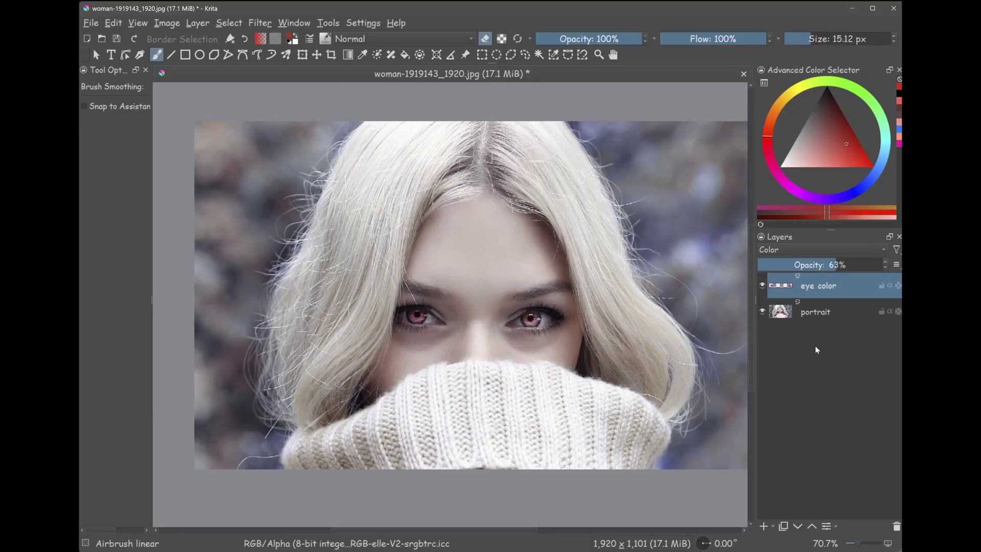
left_click(764, 287)
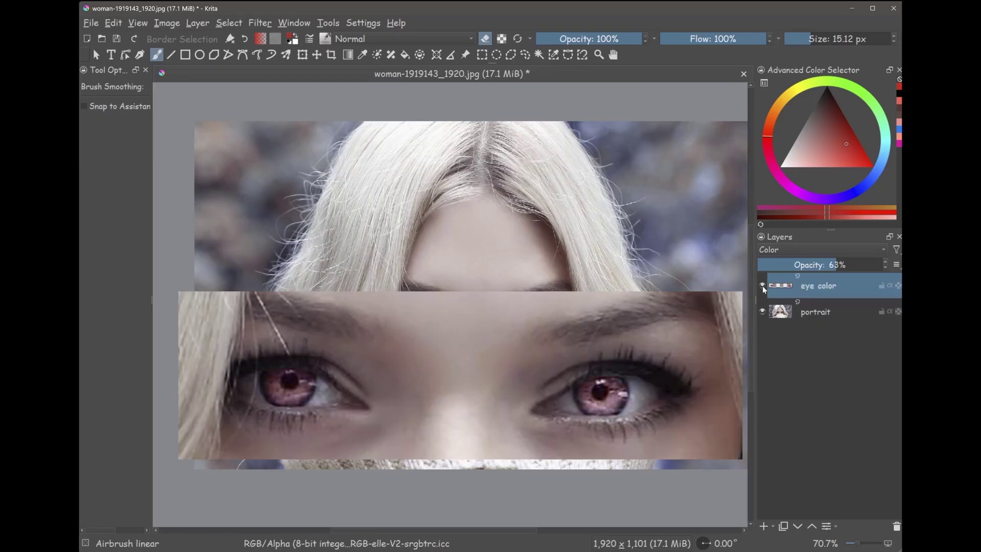